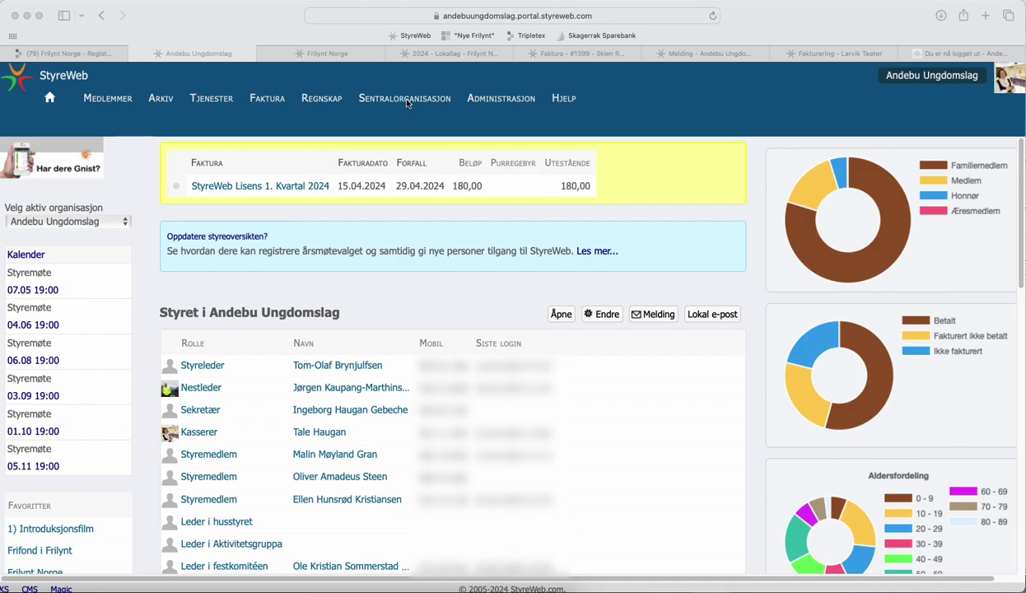
- Go to the applications (Søknader) section of the central organisation's (Sentralorganisasjon) integration page
click(405, 103)
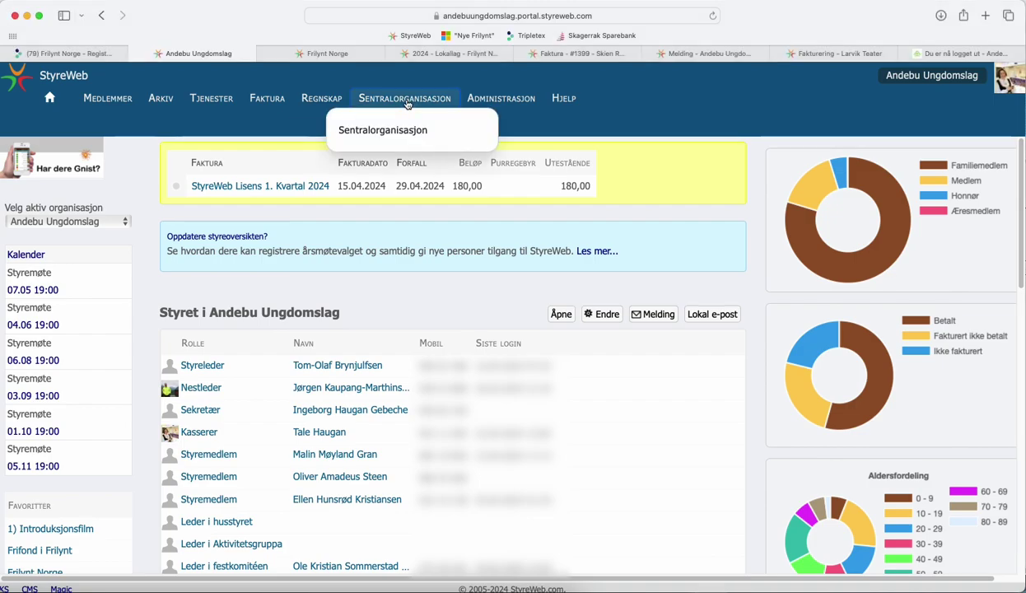
click(356, 128)
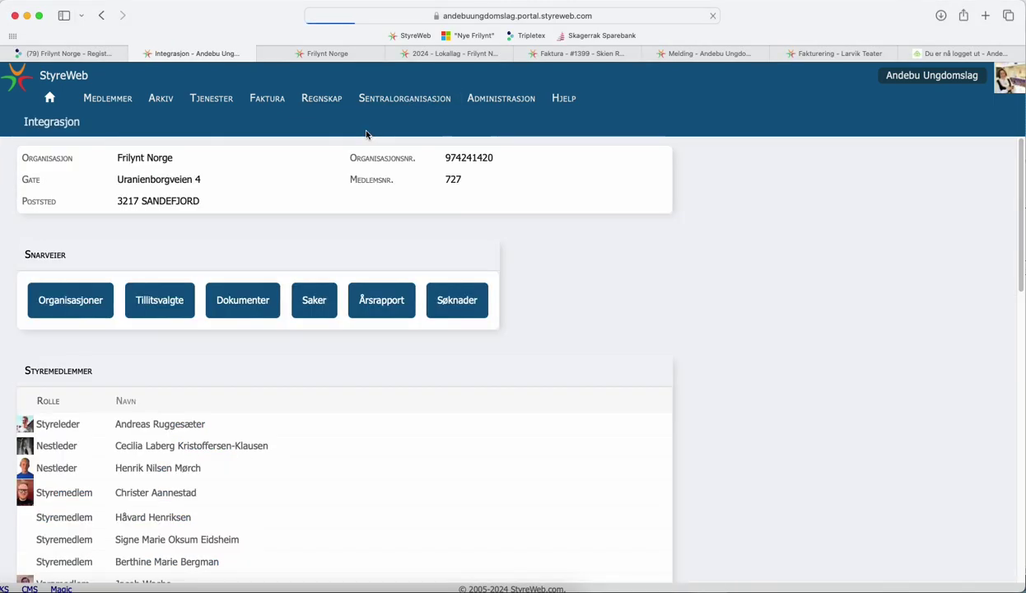
click(454, 303)
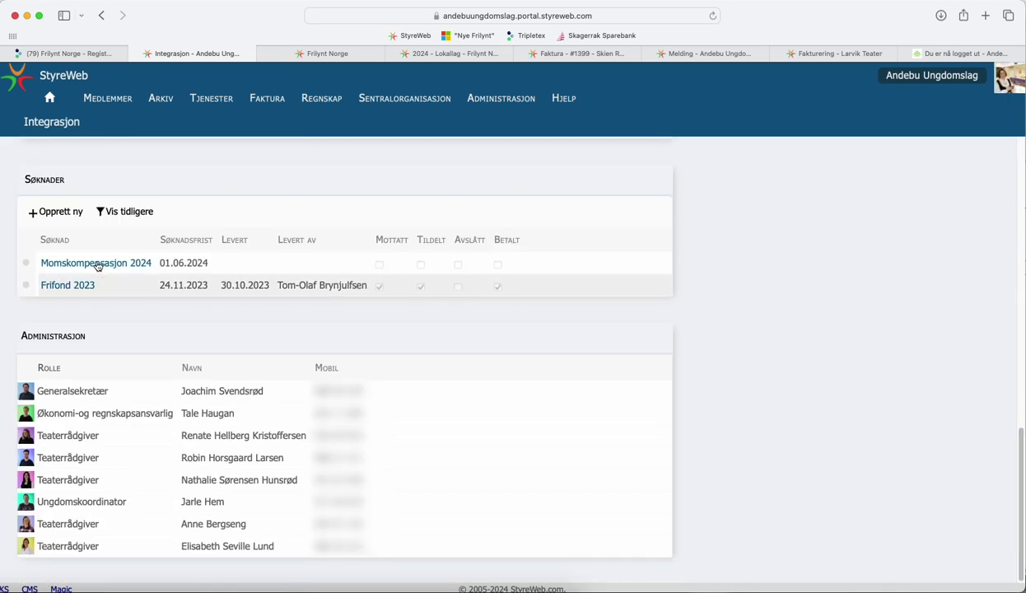
click(57, 215)
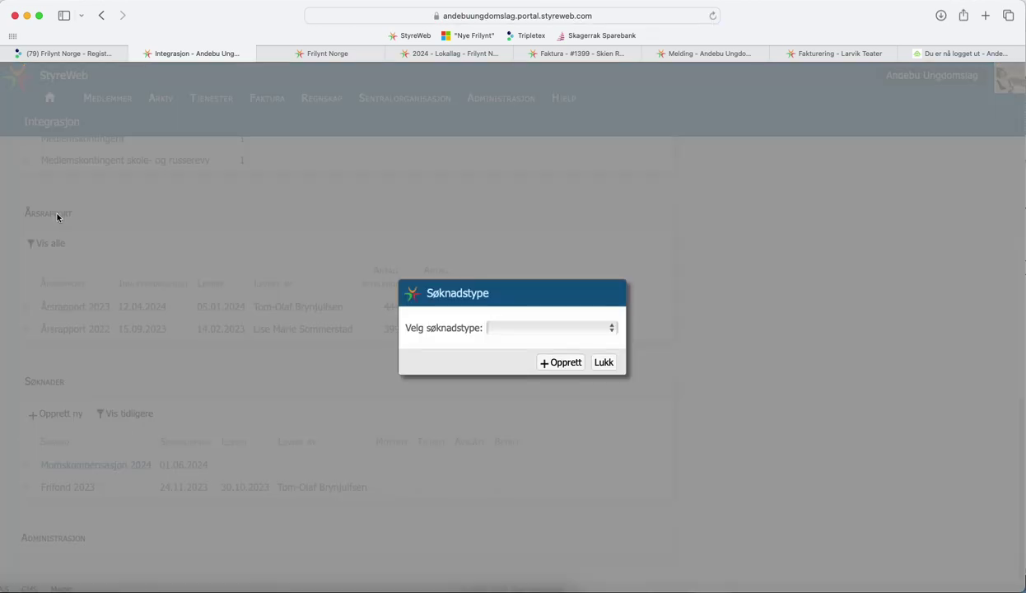
click(509, 329)
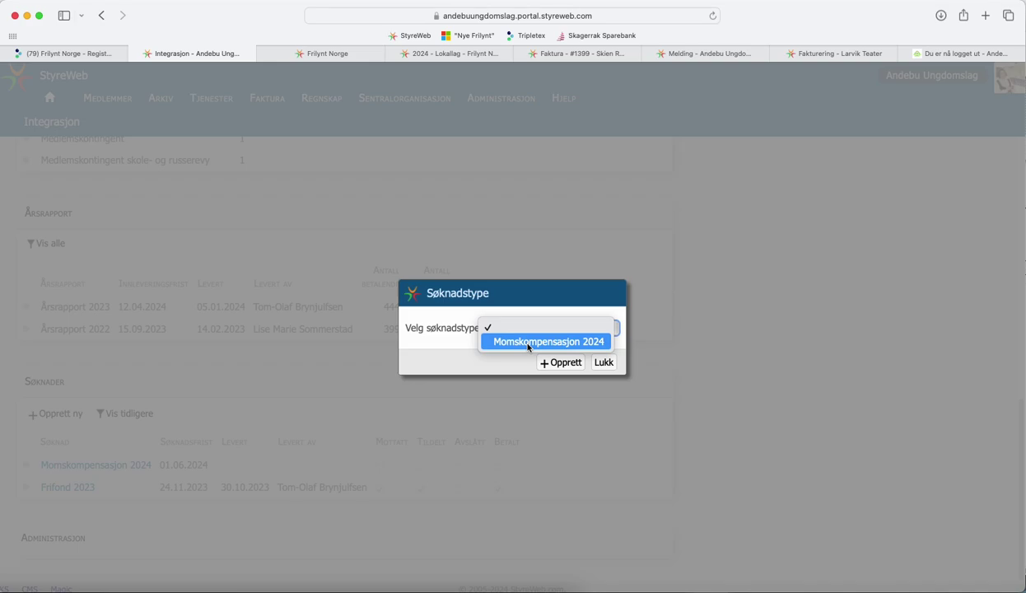
click(601, 365)
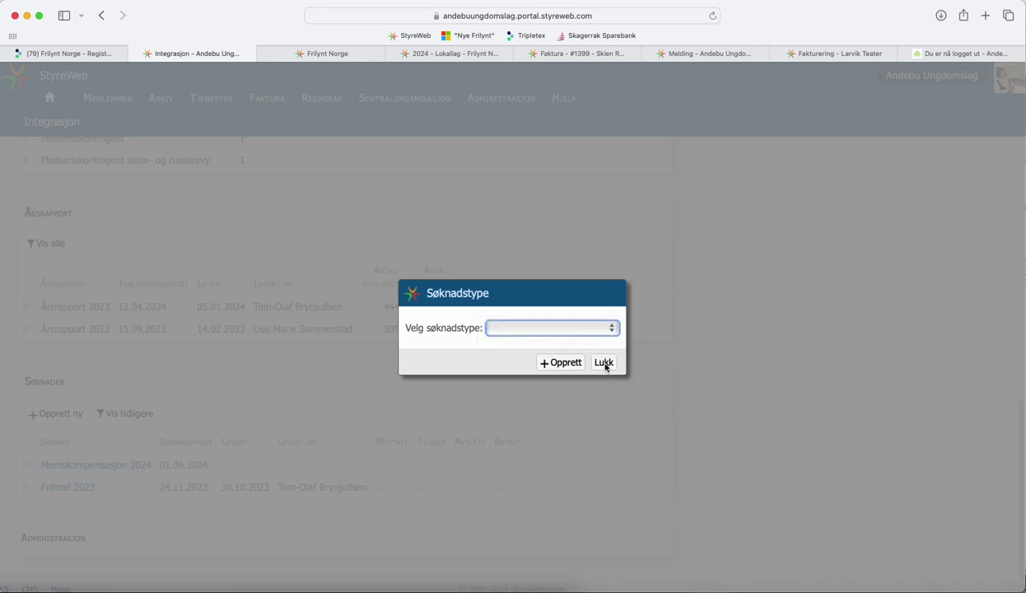
click(602, 365)
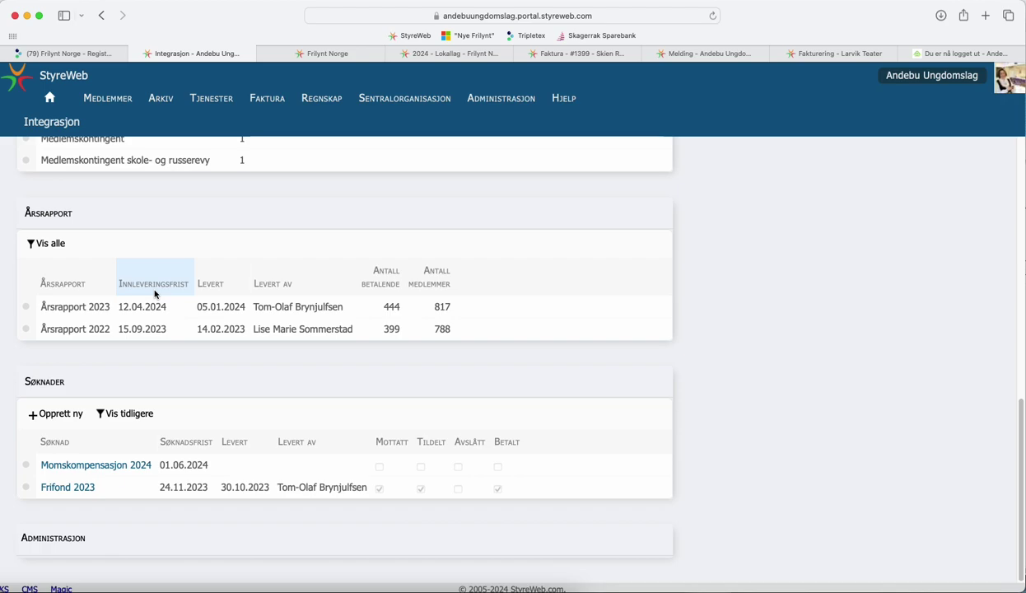
- Open the existing Momskompensasjon 2024 application and read through its introduction and conditions (Betingelser)
triple_click(93, 471)
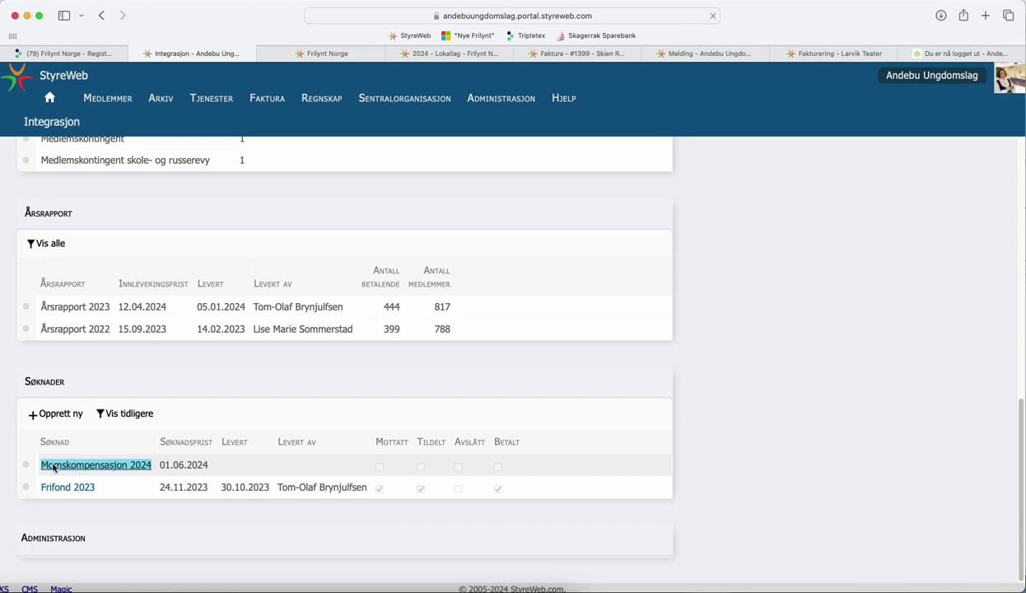
click(53, 466)
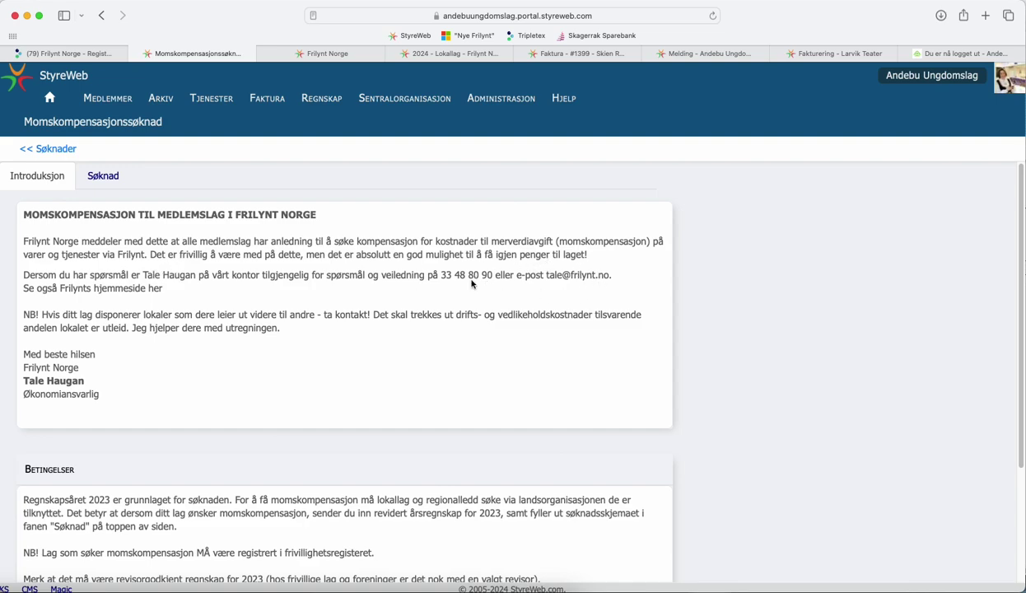
scroll(462, 272, down, 3)
scroll(484, 269, down, 1)
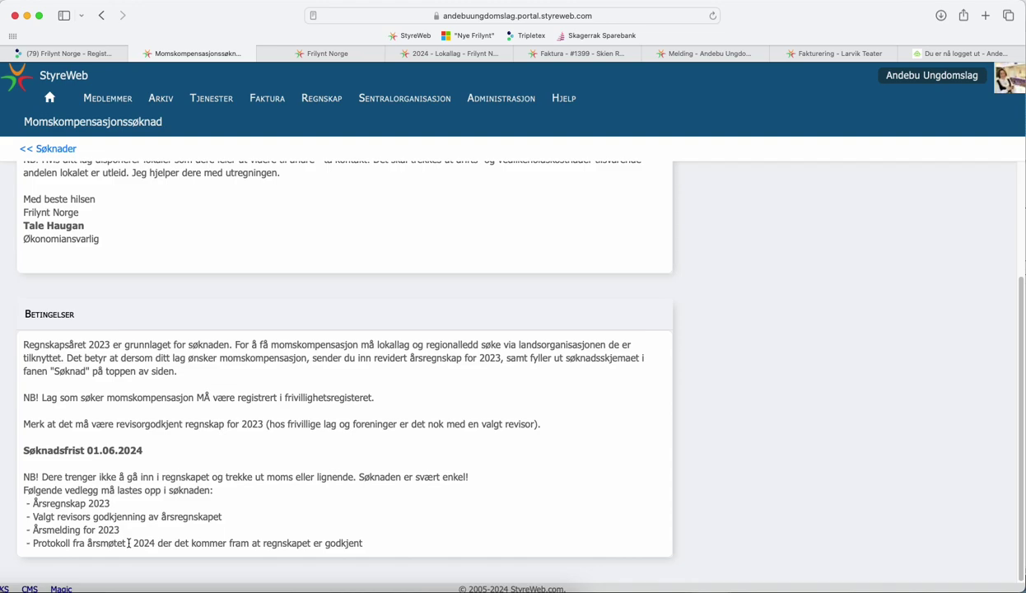
scroll(129, 544, up, 4)
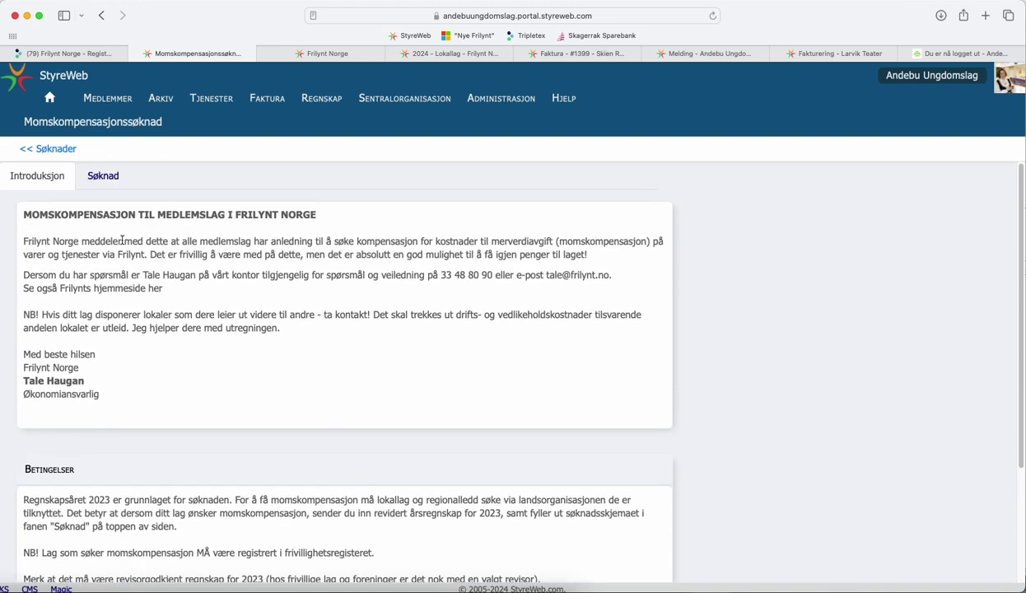
- Open the application form, check the total operating costs and income in edit mode, and save the Driftskostnader section
click(103, 176)
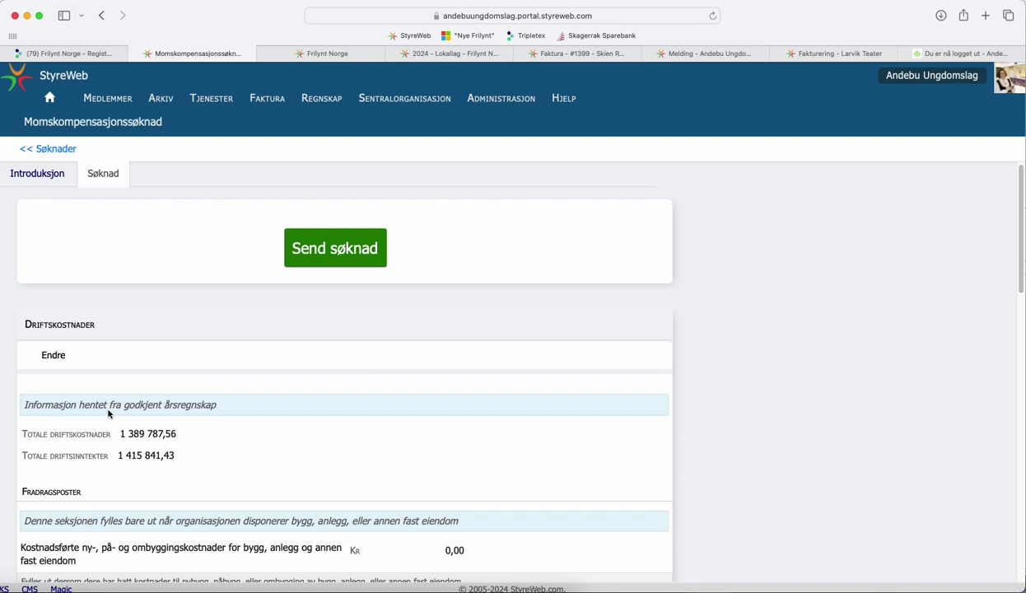
click(54, 354)
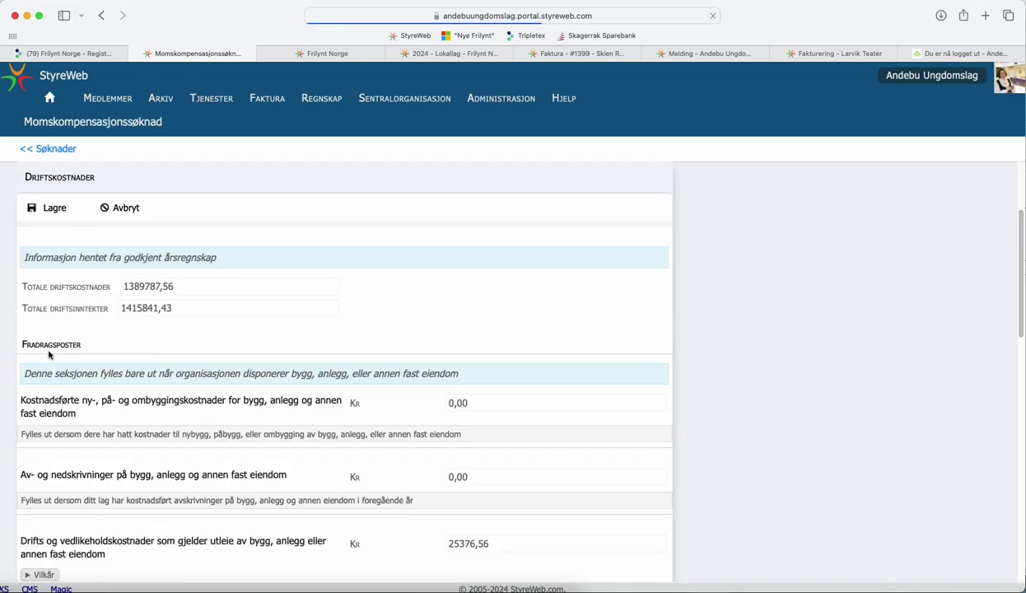
drag(179, 288, 113, 288)
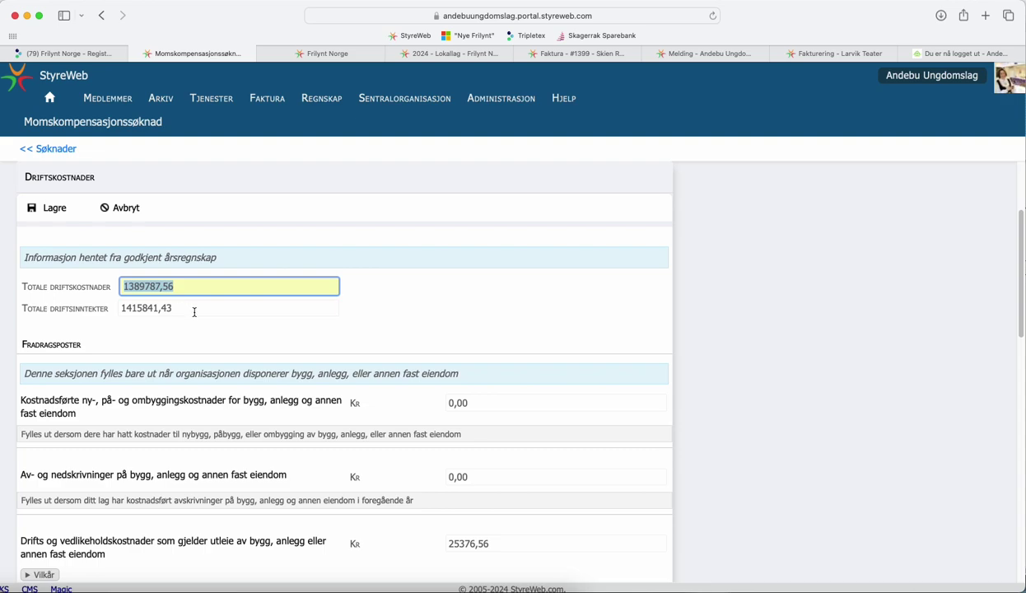
click(45, 209)
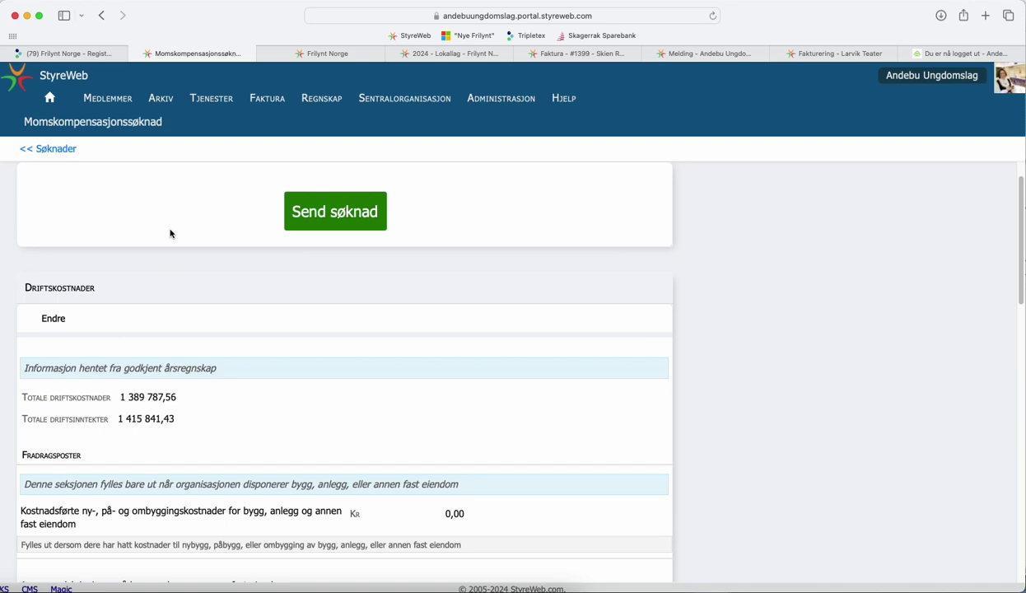
- Examine the form's deduction items, expenses outside the scheme, eligible operating costs, payout account, mandatory attachments and uploaded files
scroll(170, 230, down, 3)
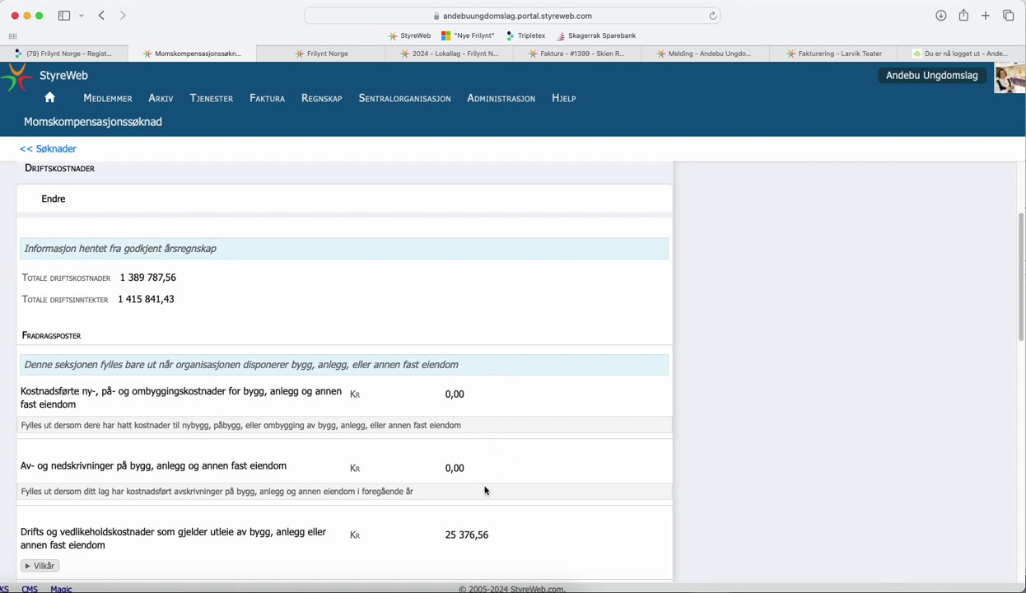
scroll(486, 385, down, 1)
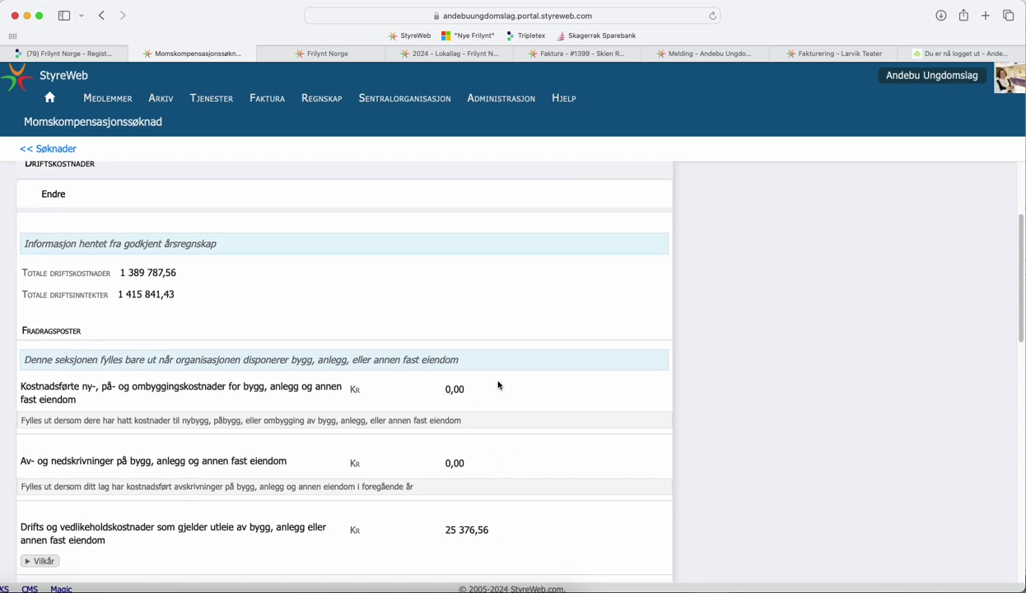
scroll(497, 385, down, 2)
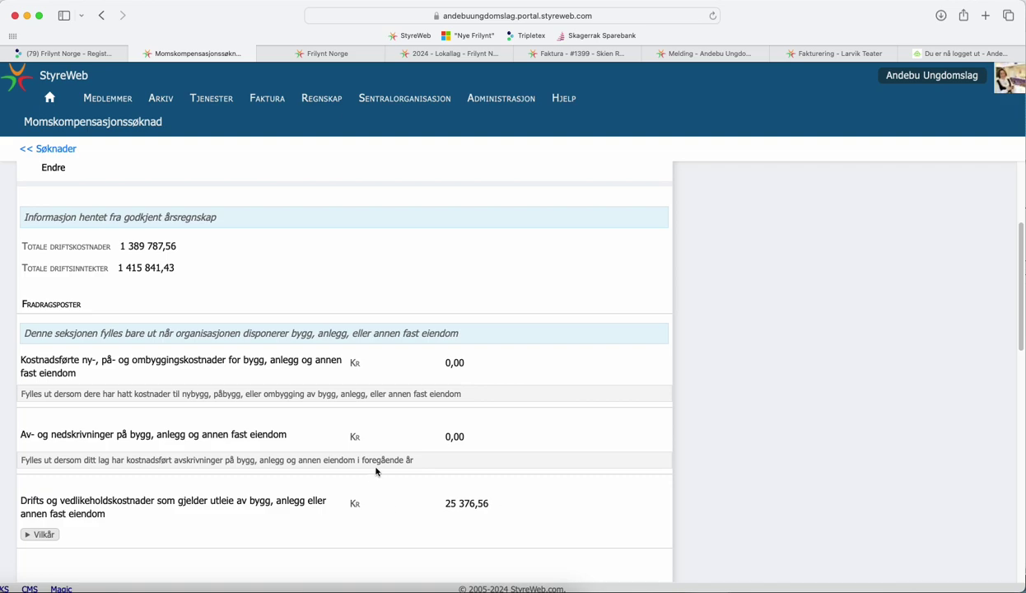
scroll(372, 461, down, 1)
scroll(382, 470, down, 6)
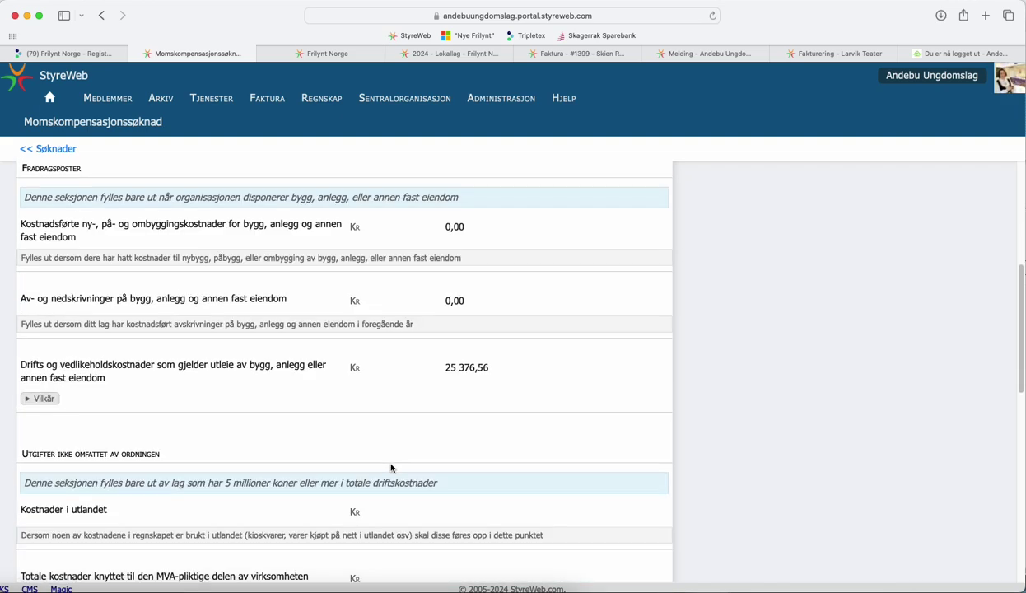
scroll(386, 469, down, 1)
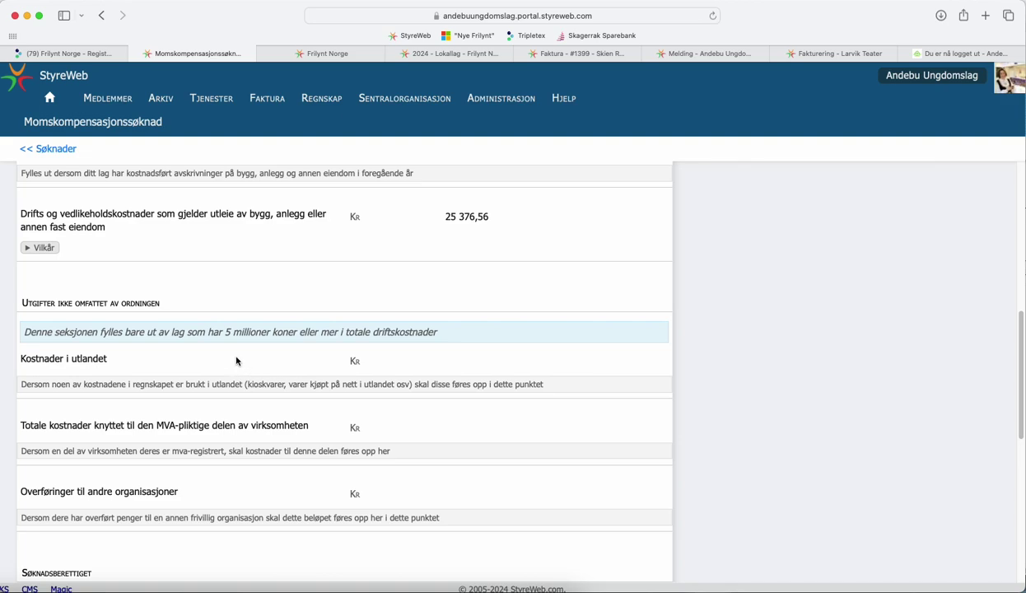
scroll(353, 285, up, 5)
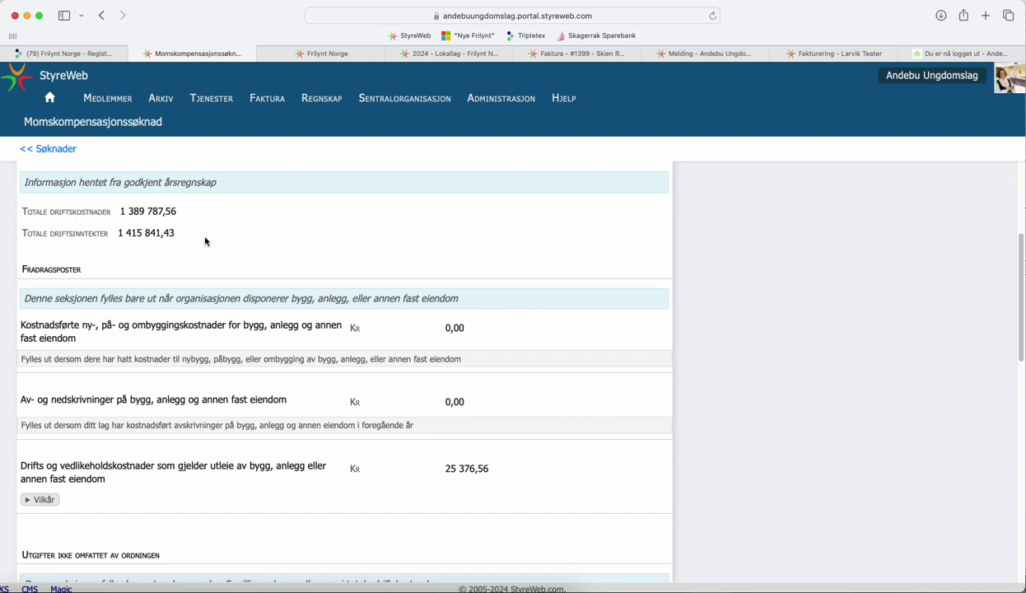
scroll(207, 242, down, 5)
scroll(207, 239, down, 3)
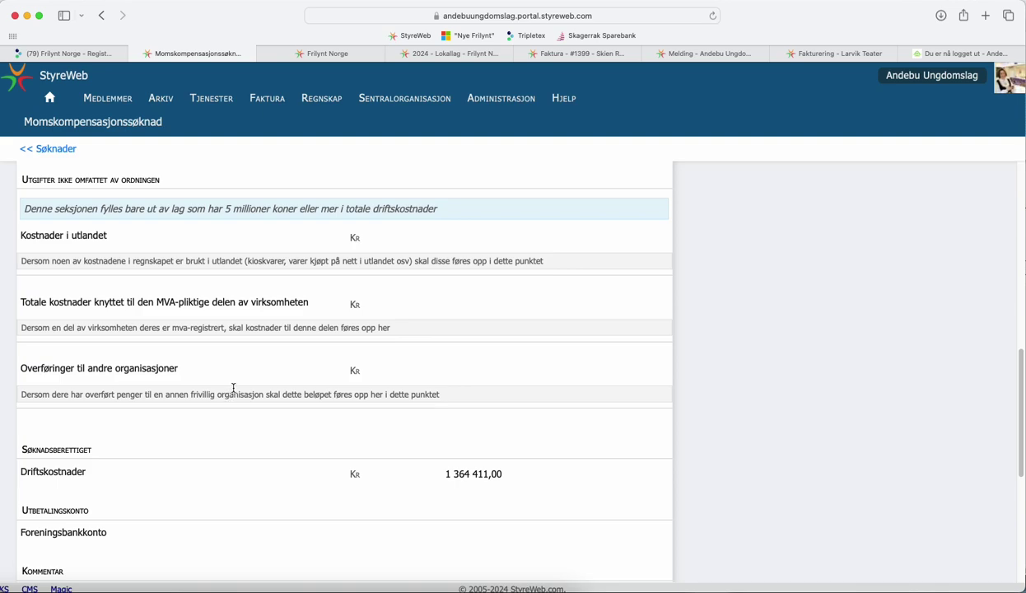
scroll(221, 364, down, 2)
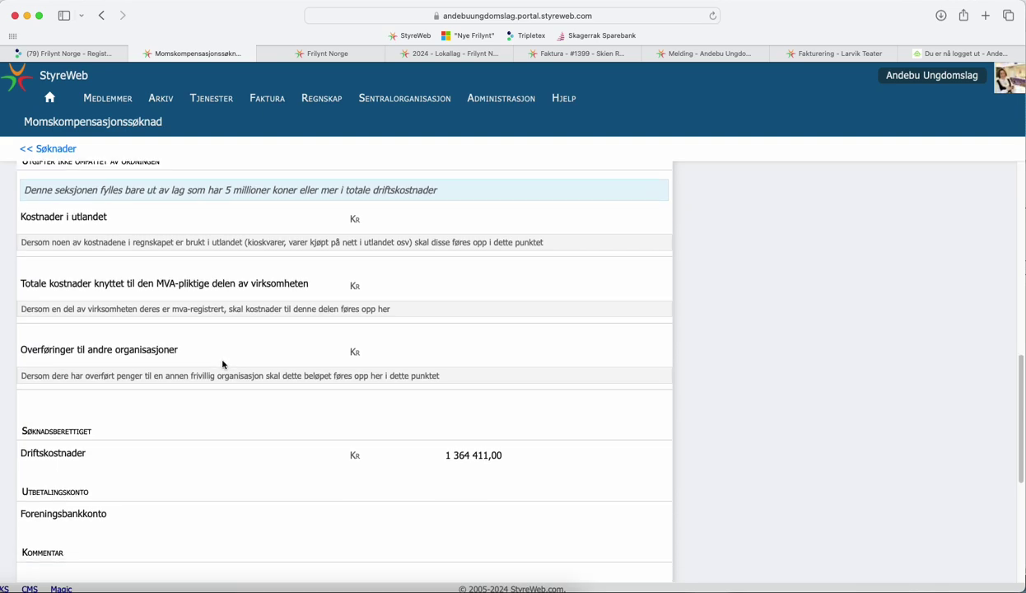
scroll(223, 363, down, 5)
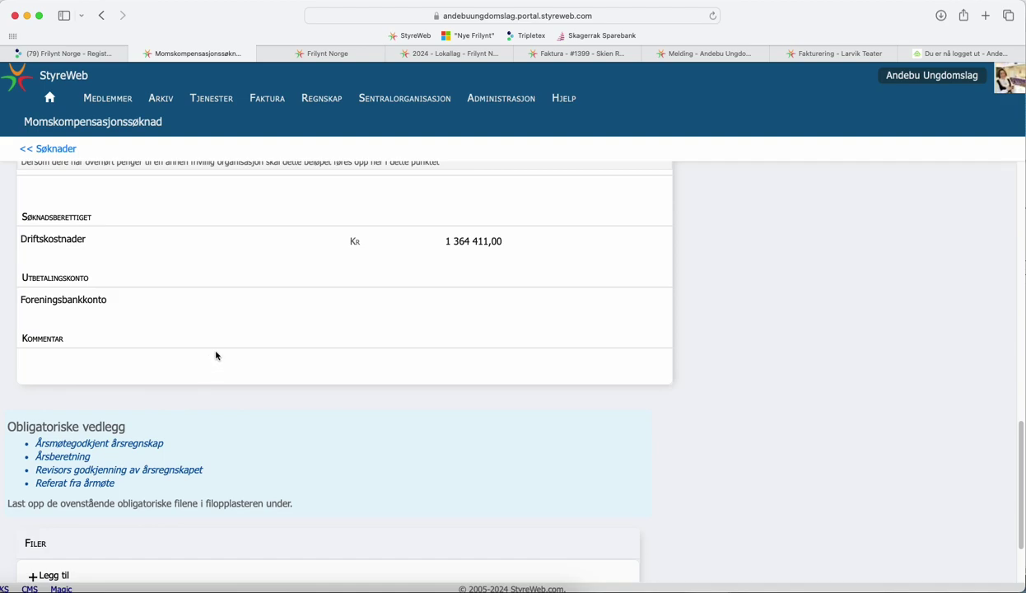
scroll(215, 356, down, 3)
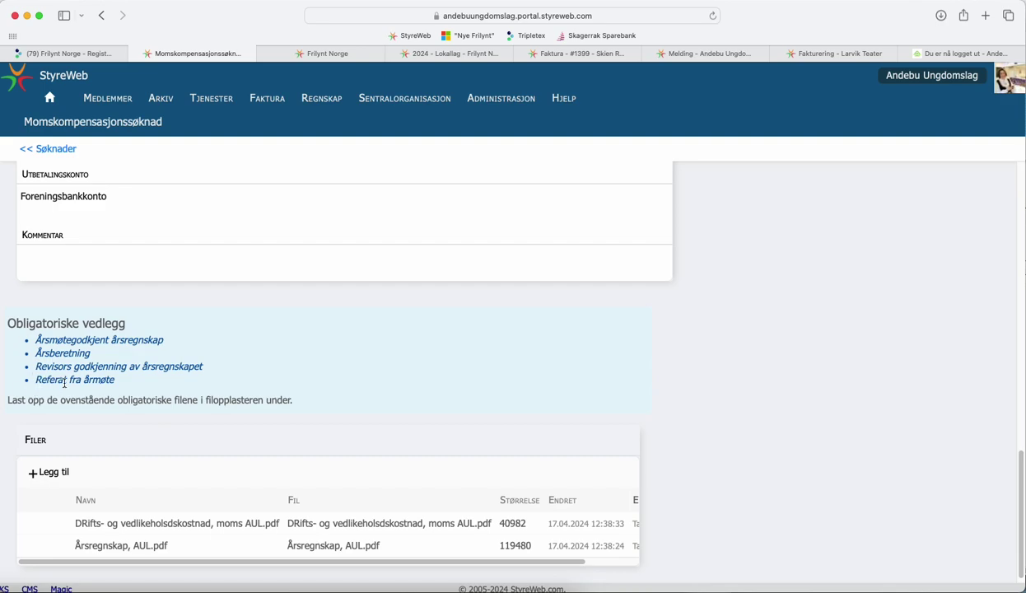
scroll(66, 420, down, 1)
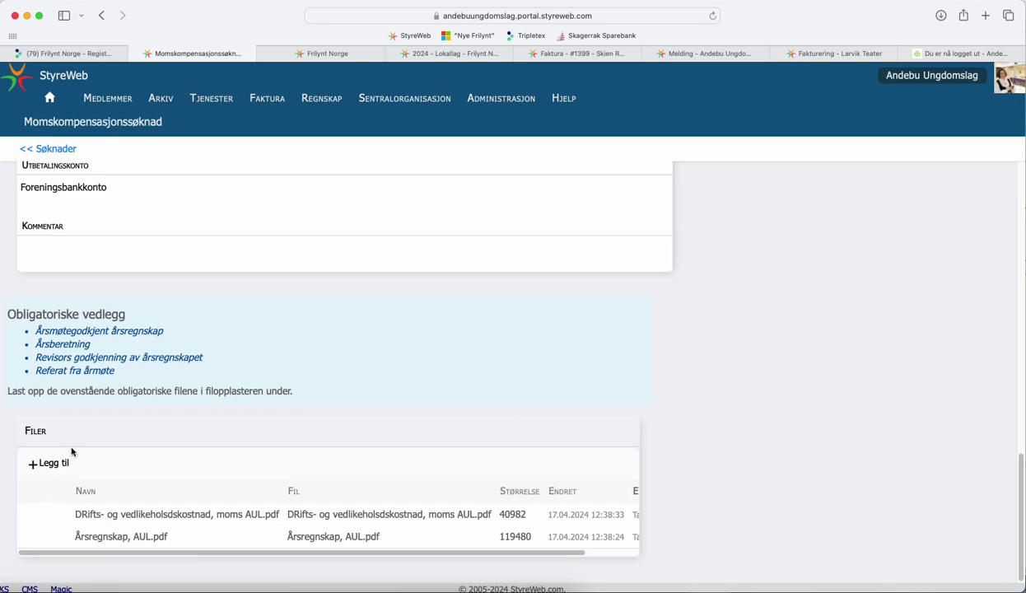
- Recheck the mandatory attachments and uploaded files against the form, and submit the VAT compensation application
scroll(71, 451, up, 20)
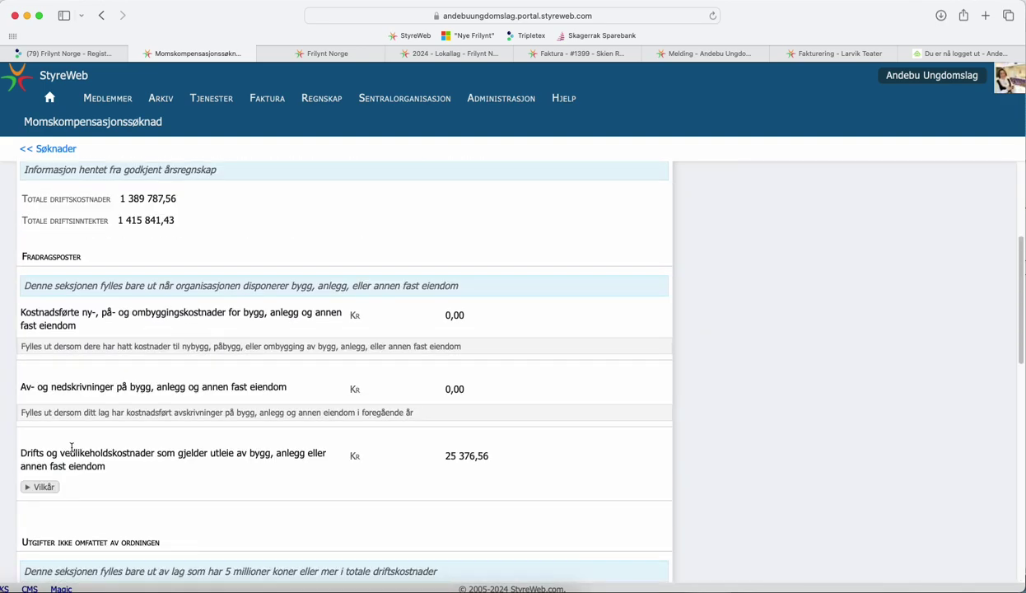
scroll(71, 451, up, 2)
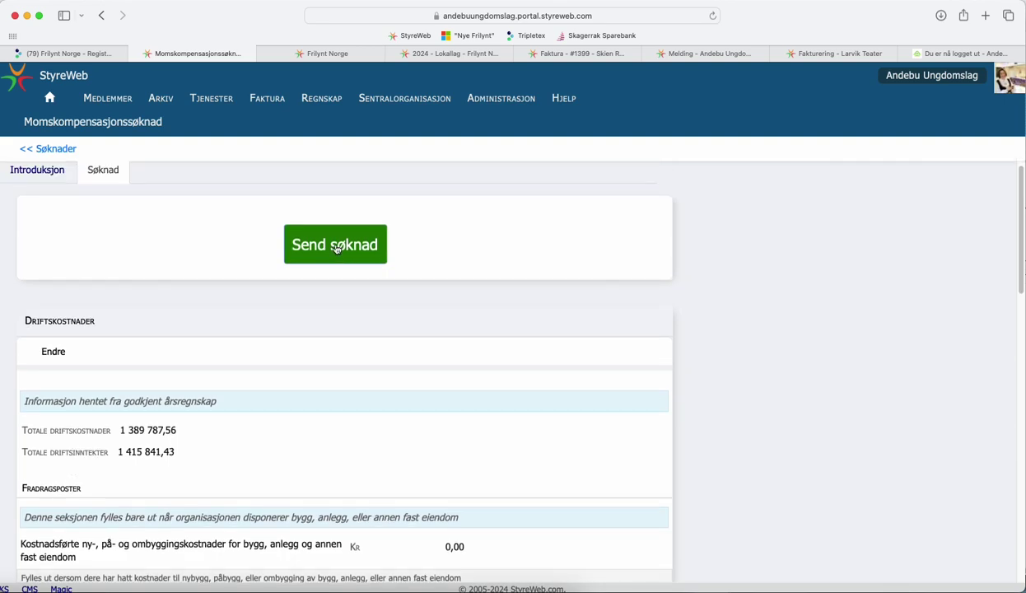
scroll(194, 481, down, 10)
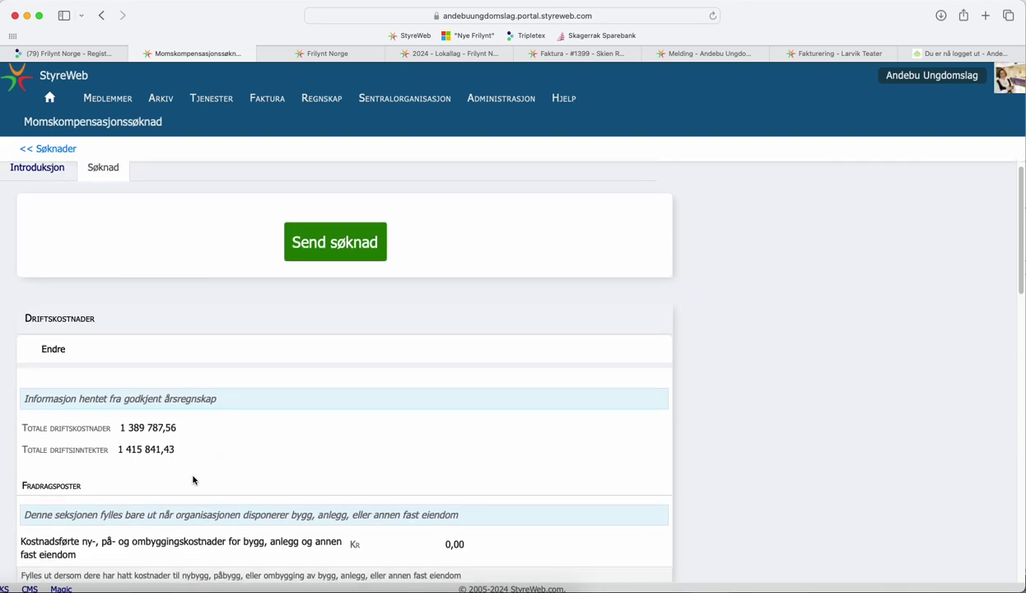
scroll(190, 478, down, 7)
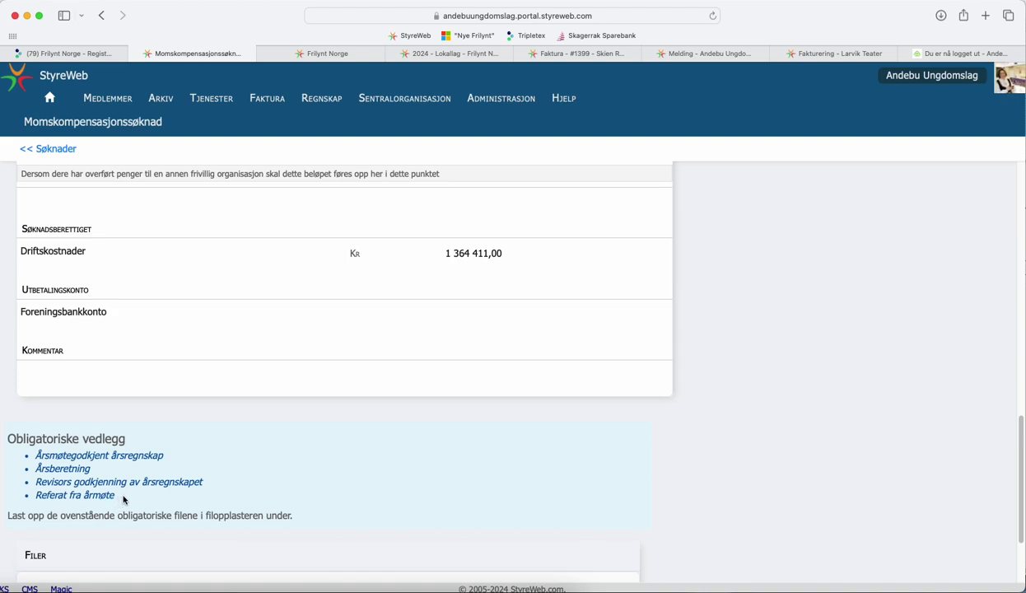
scroll(199, 481, down, 2)
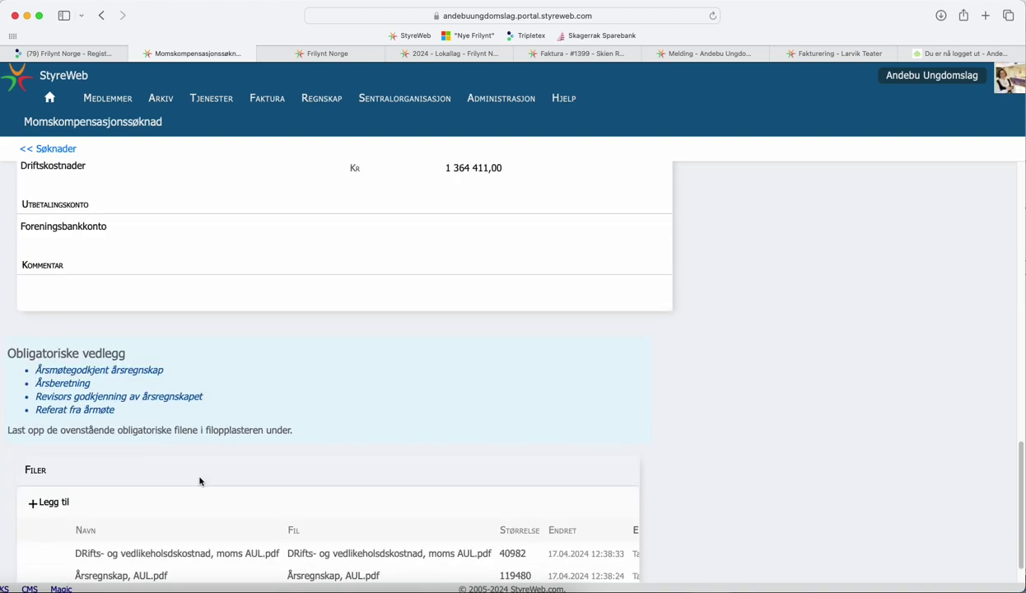
scroll(199, 481, up, 1)
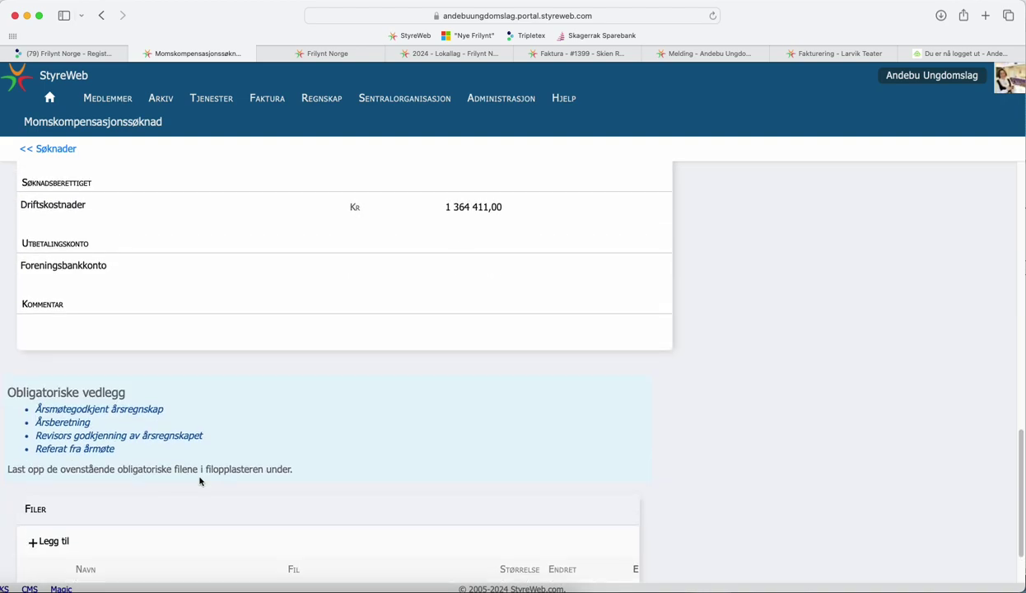
scroll(200, 481, up, 8)
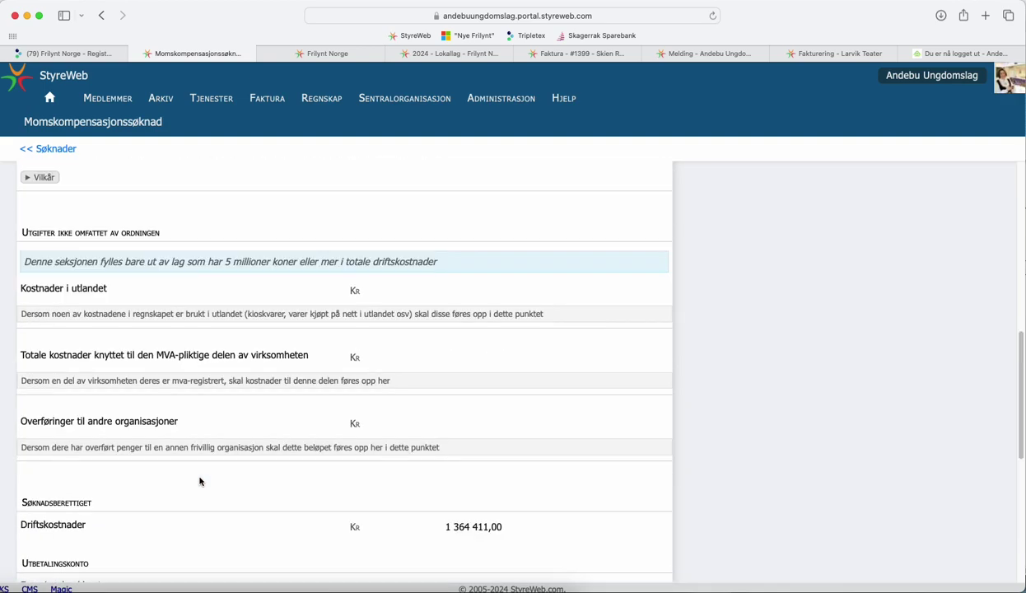
scroll(199, 480, up, 15)
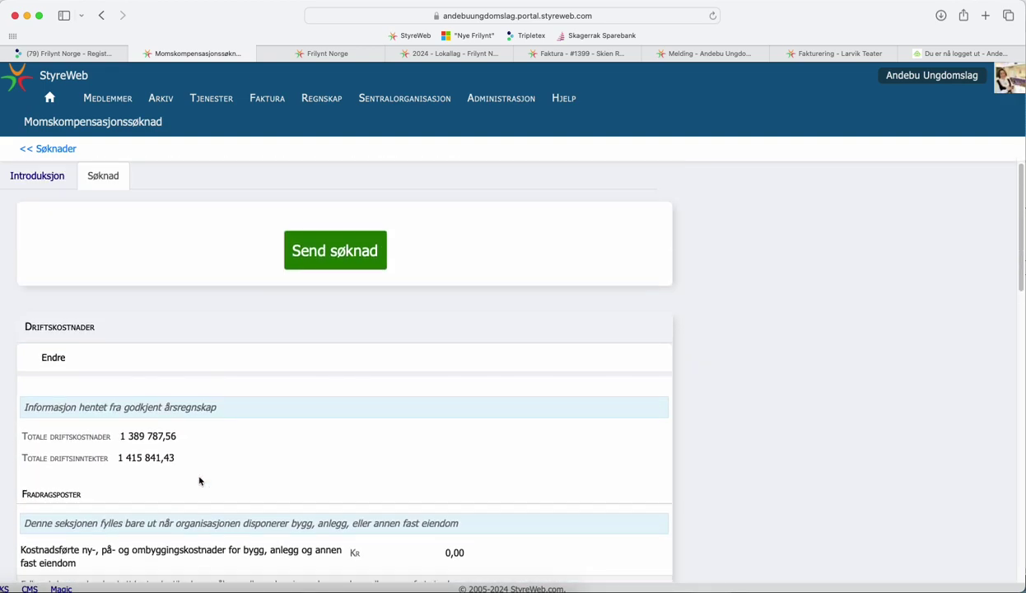
click(330, 252)
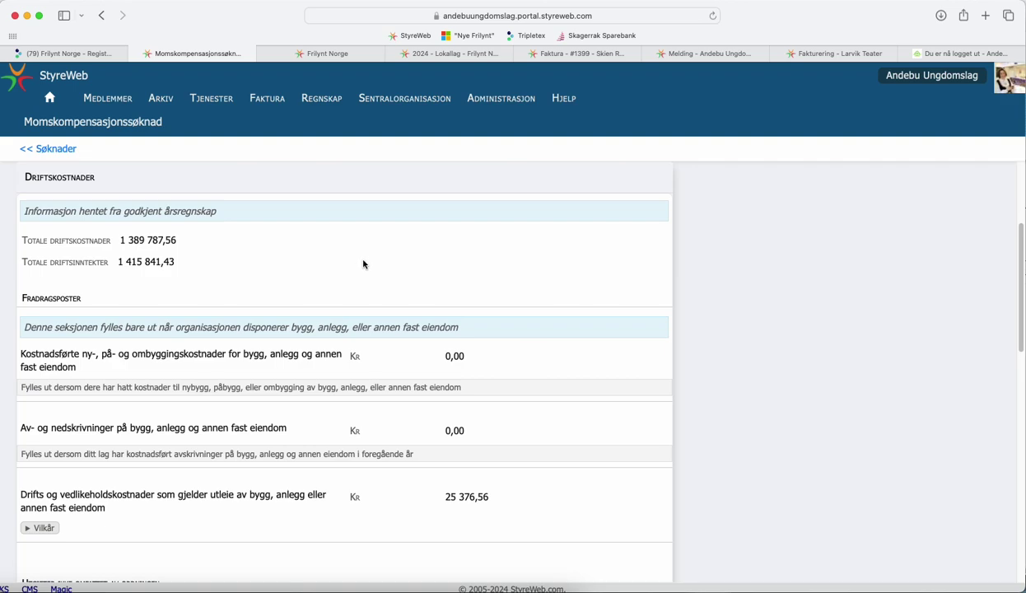
- Return to the central organisation's list of applications and check the delivery date and processing status of Momskompensasjon 2024
scroll(362, 258, down, 3)
scroll(364, 260, up, 5)
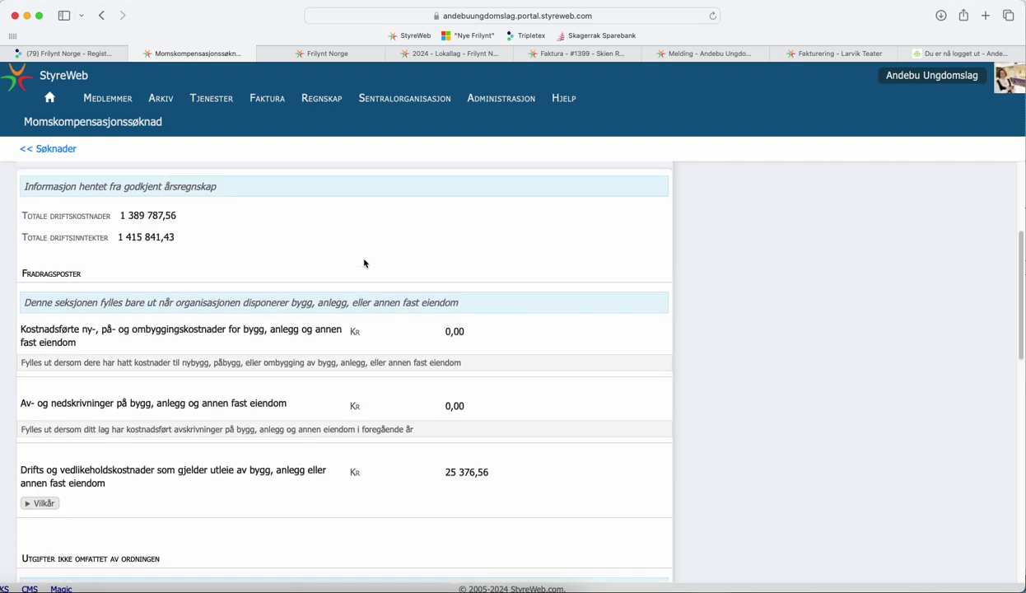
scroll(256, 256, up, 3)
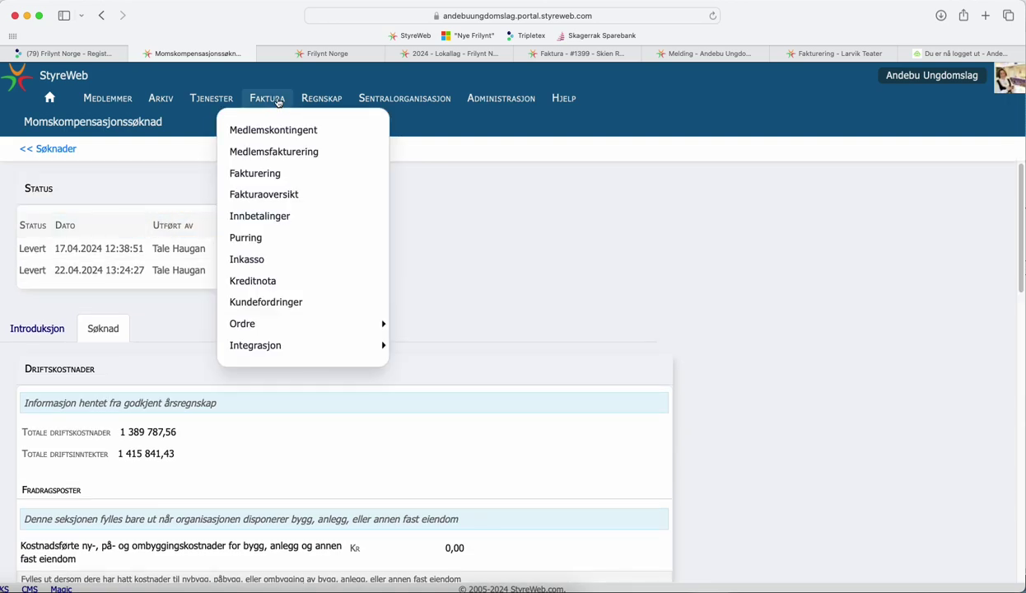
mouse_move(369, 101)
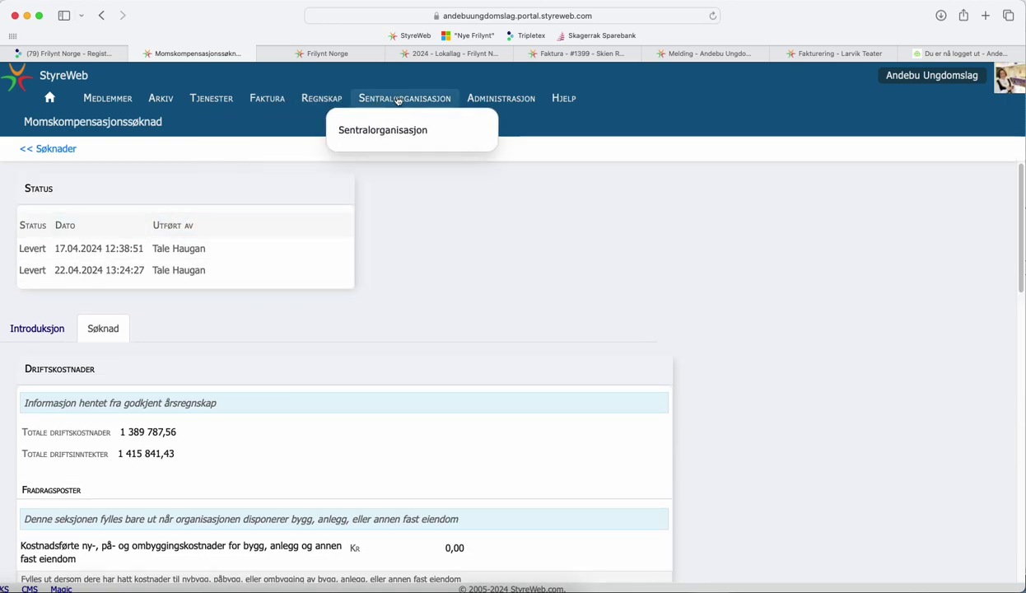
click(391, 131)
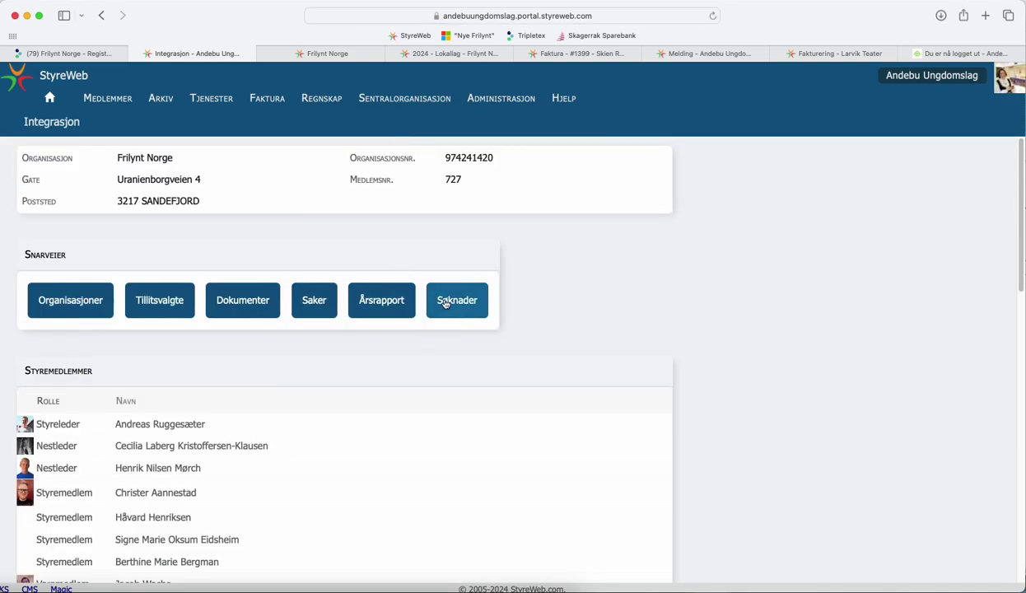
click(432, 292)
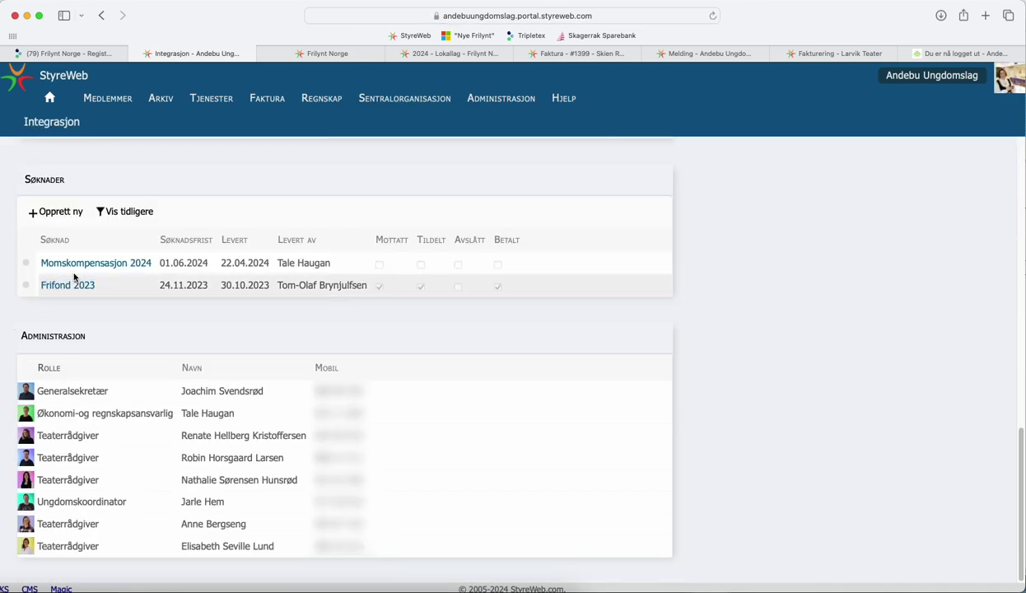
triple_click(46, 265)
click(207, 263)
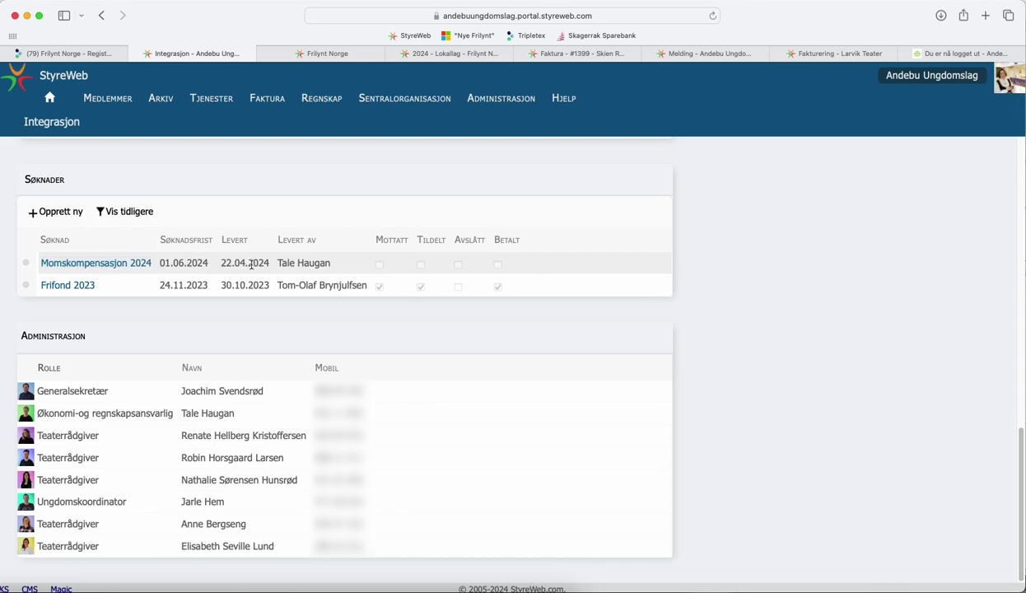
triple_click(73, 264)
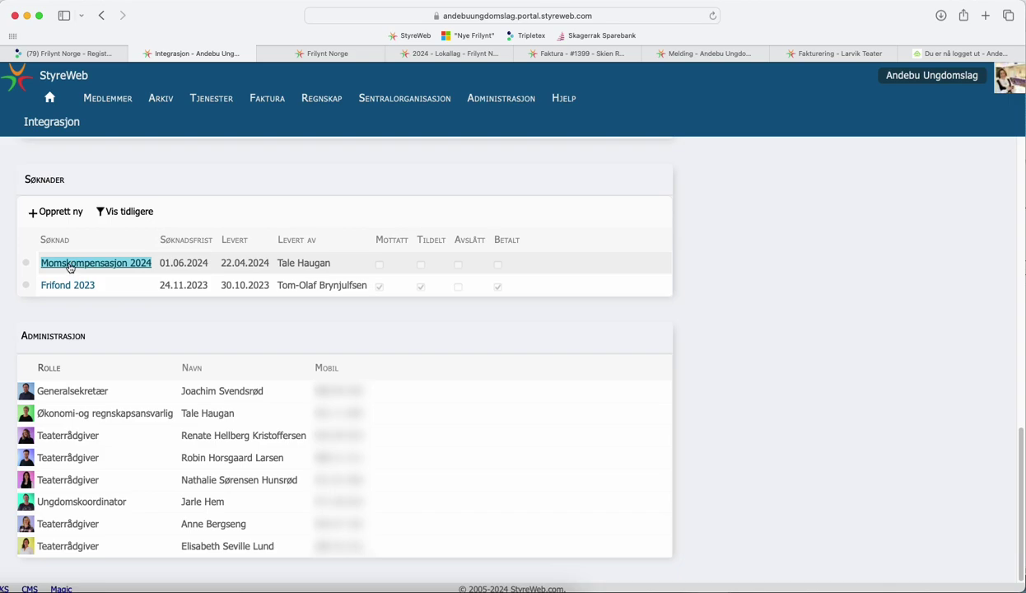
- Reopen the Momskompensasjon 2024 application and review its submitted form, including eligible operating costs, payout account, mandatory attachments and files
click(70, 264)
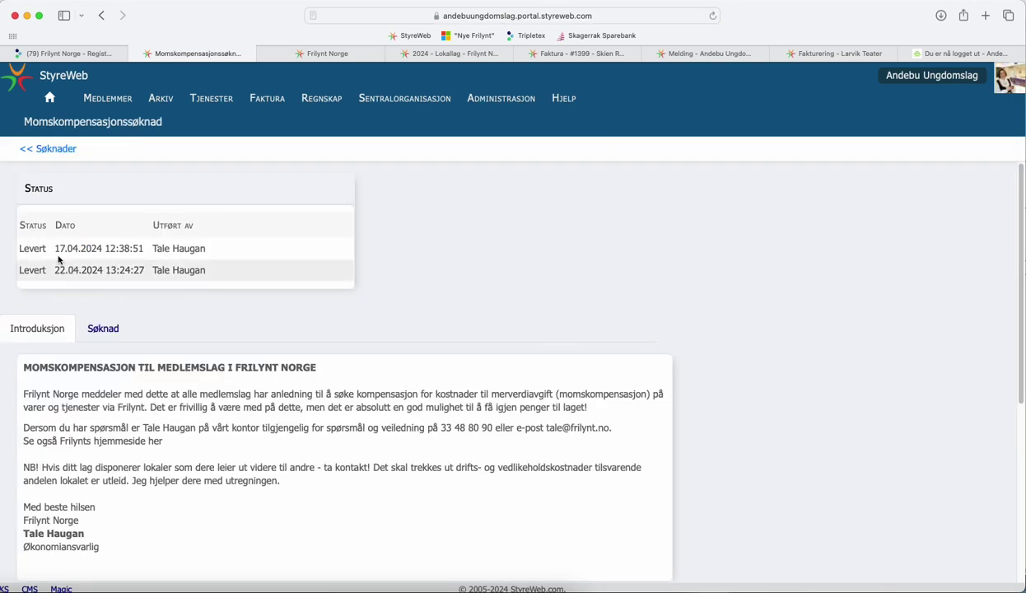
click(100, 328)
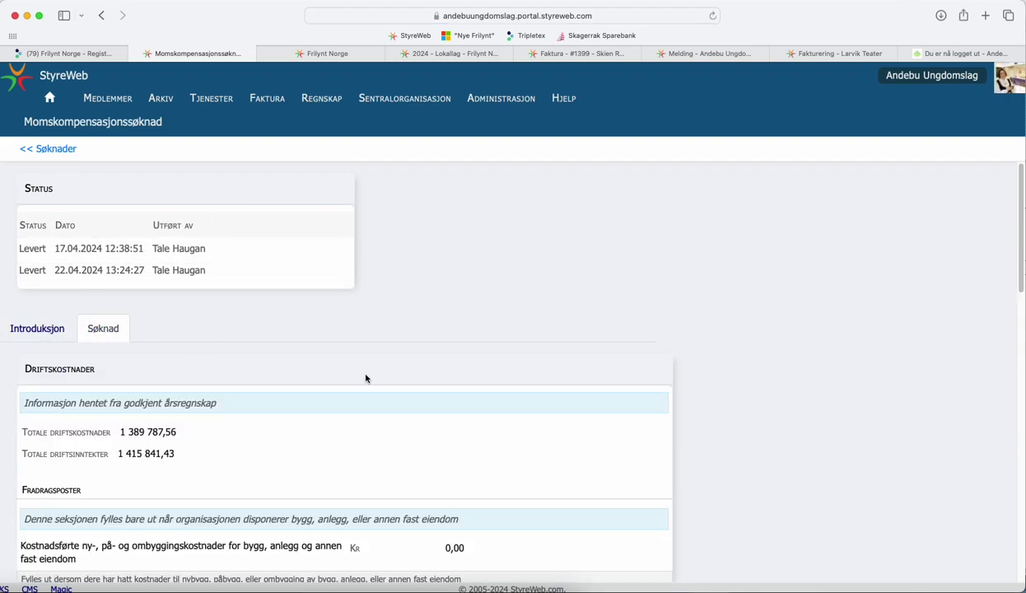
scroll(351, 374, down, 15)
scroll(432, 379, down, 2)
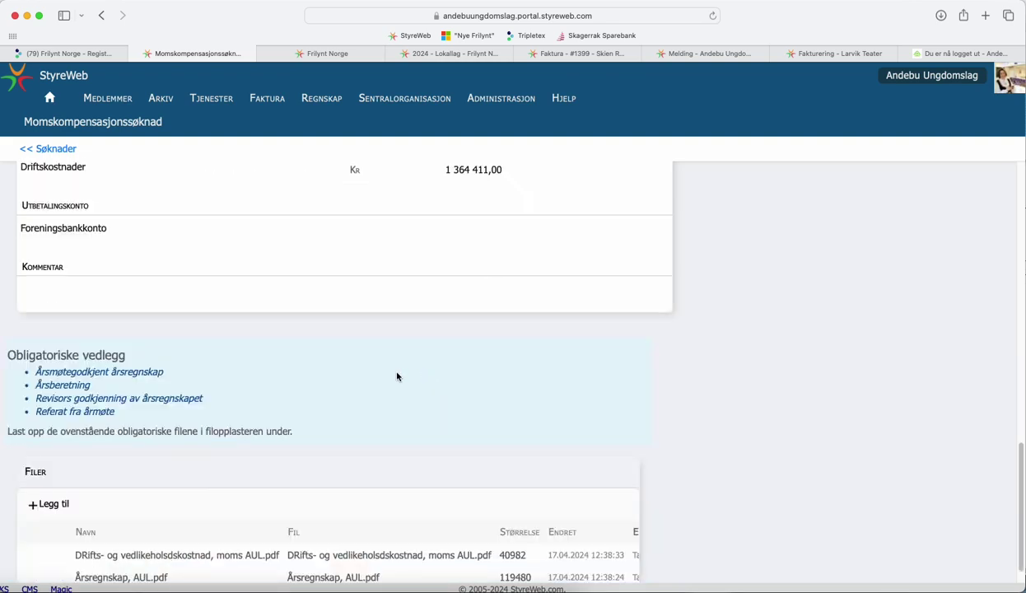
scroll(396, 376, up, 3)
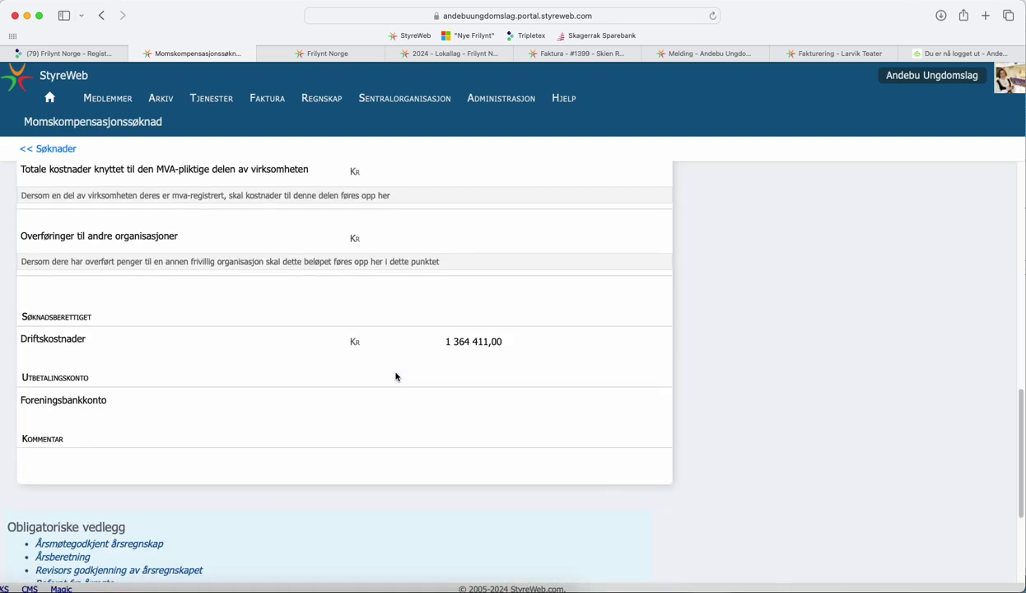